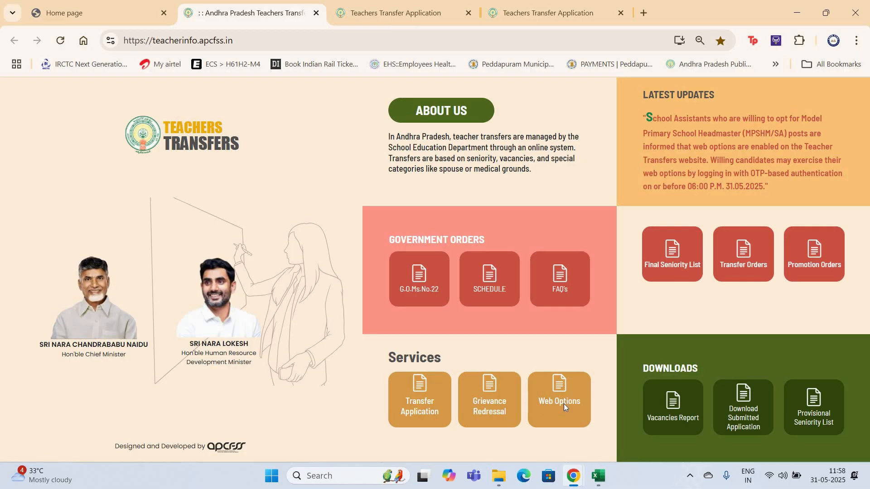
Log in to Web Options with the saved Treasury ID, date of birth and captcha, then request an OTP.
left_click(564, 404)
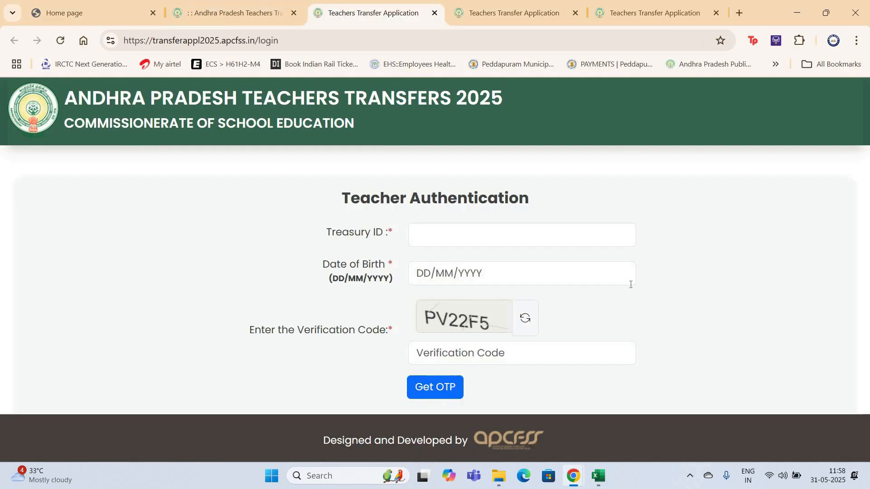
left_click(443, 236)
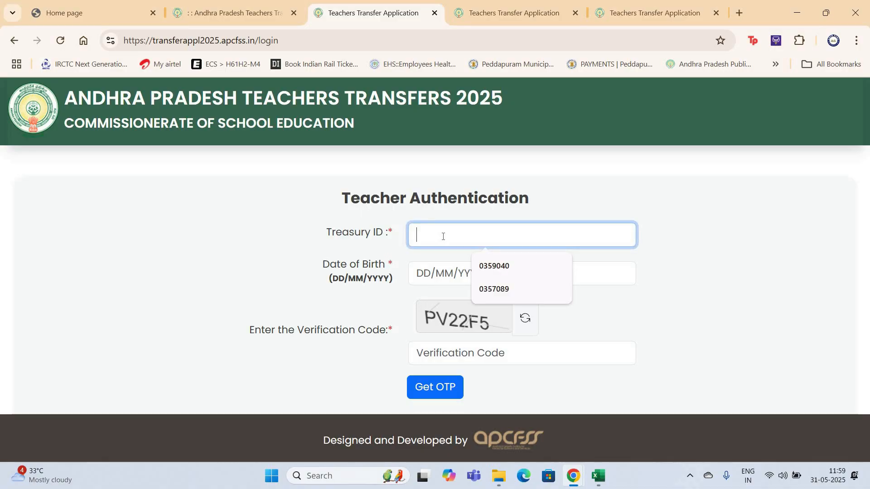
left_click(507, 290)
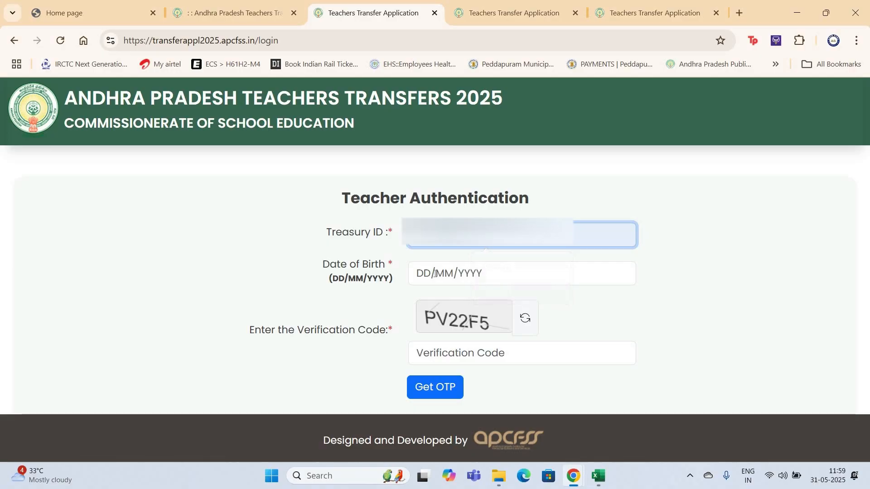
key("Tab")
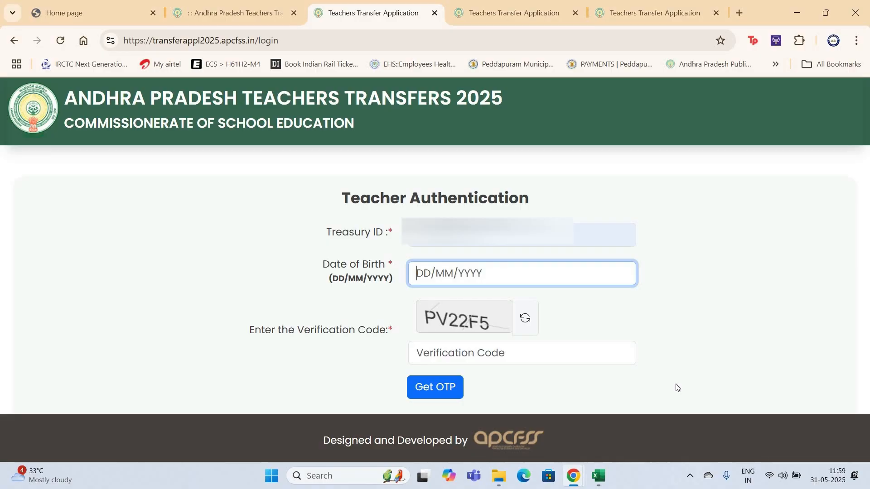
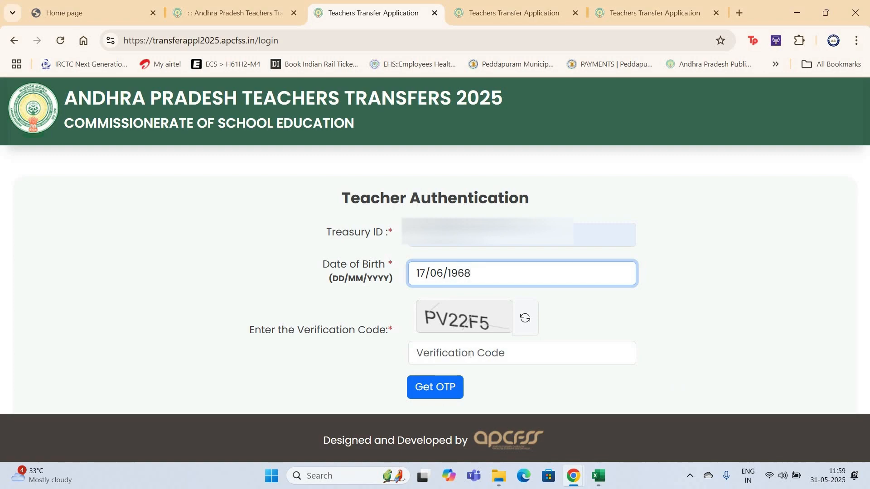
left_click(475, 356)
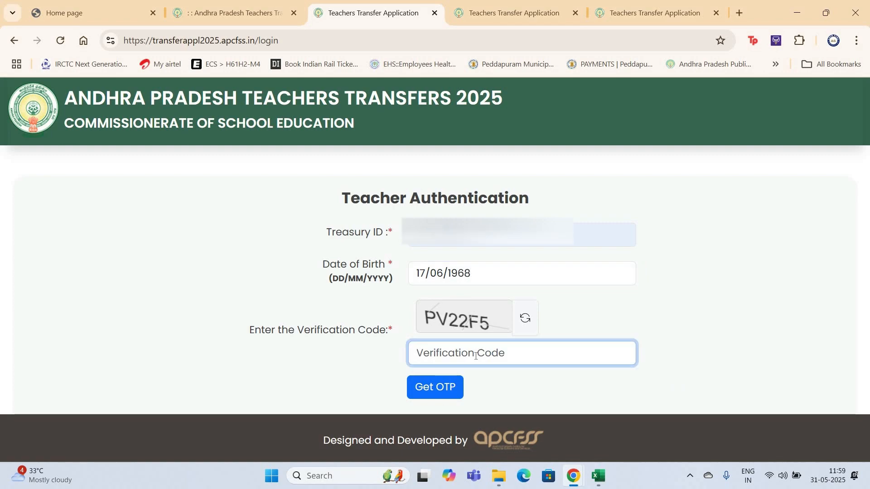
type("PV2")
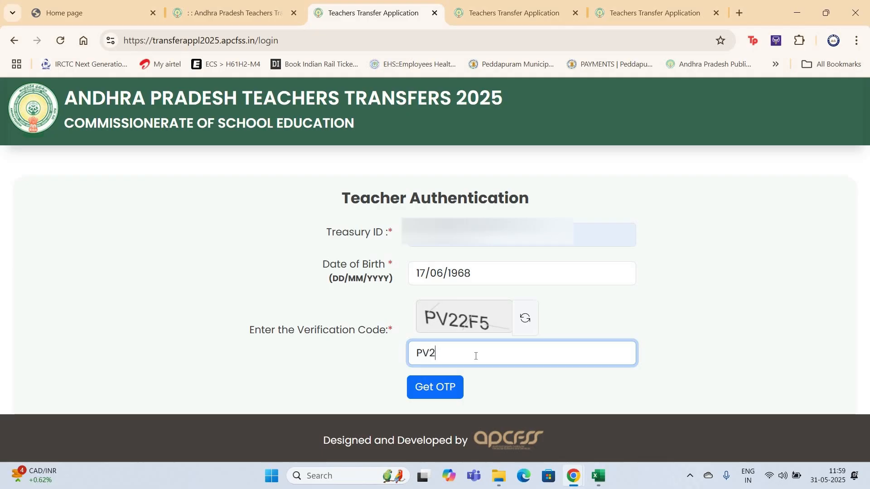
type("2F5")
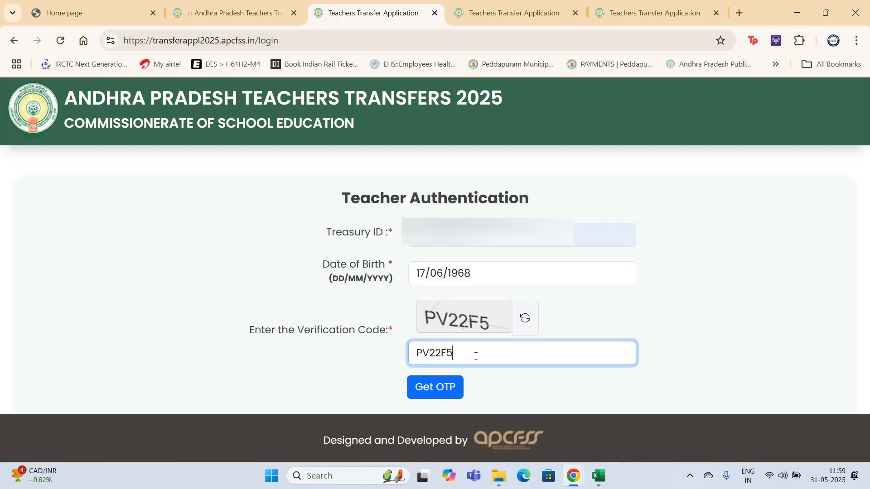
left_click(437, 394)
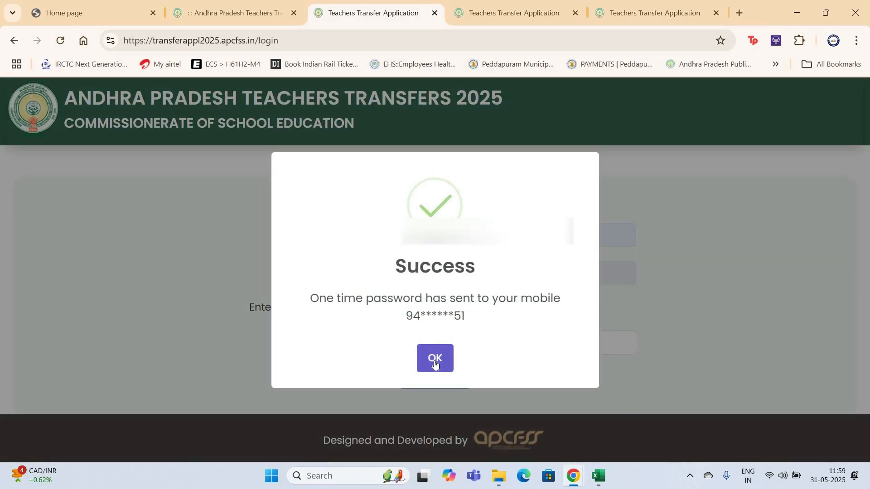
Enter the received mobile OTP and verify it to load the teacher details.
left_click(434, 360)
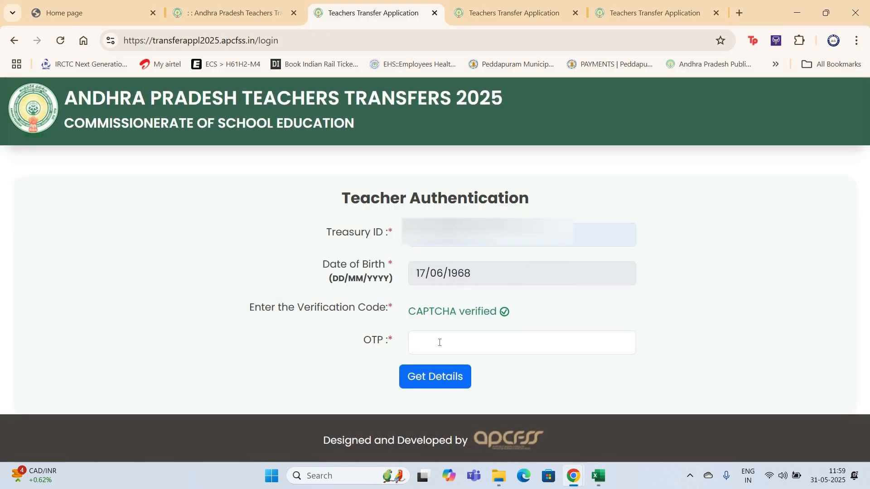
left_click(616, 343)
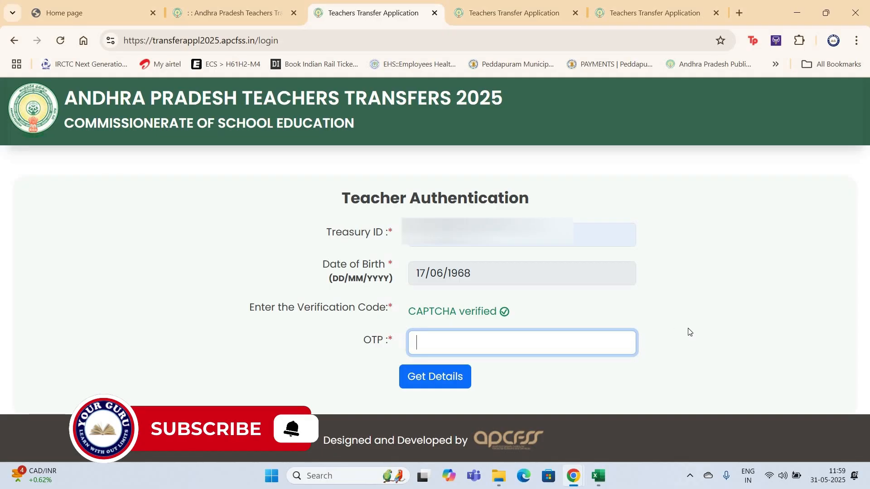
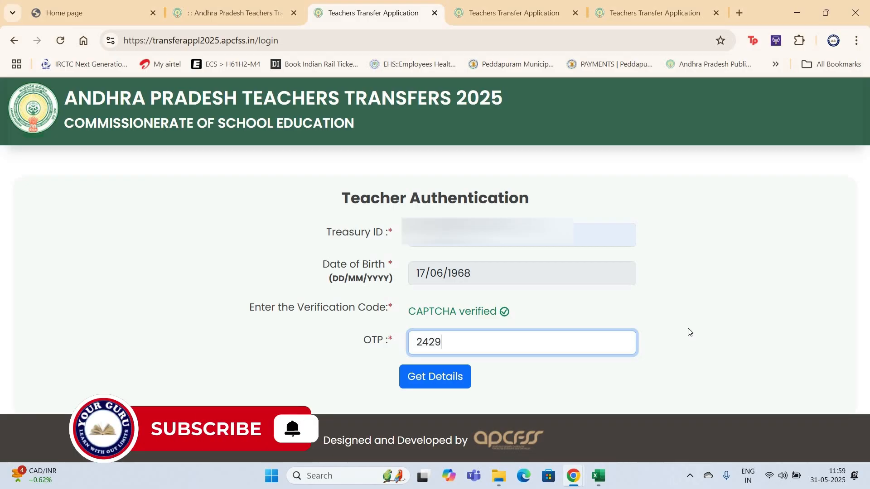
left_click(450, 375)
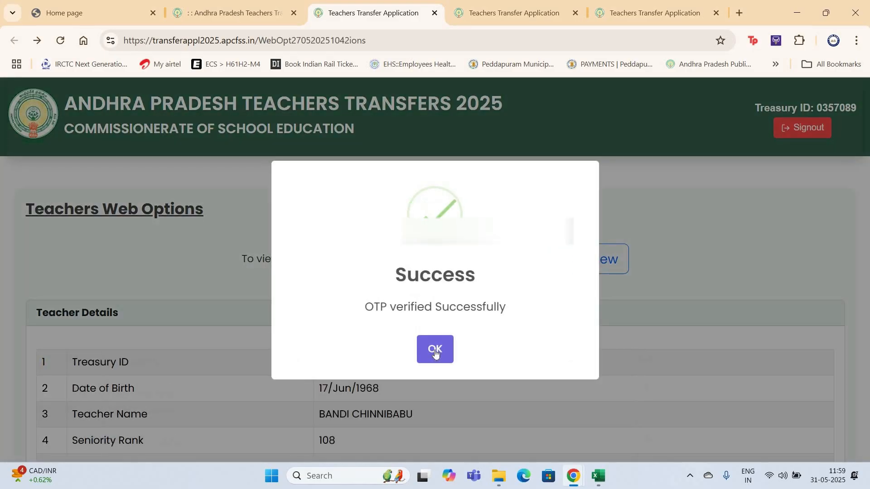
Move PEDDAPURAM from the mandal list into the Priority Of Divisions/Mandals and select it.
left_click(434, 350)
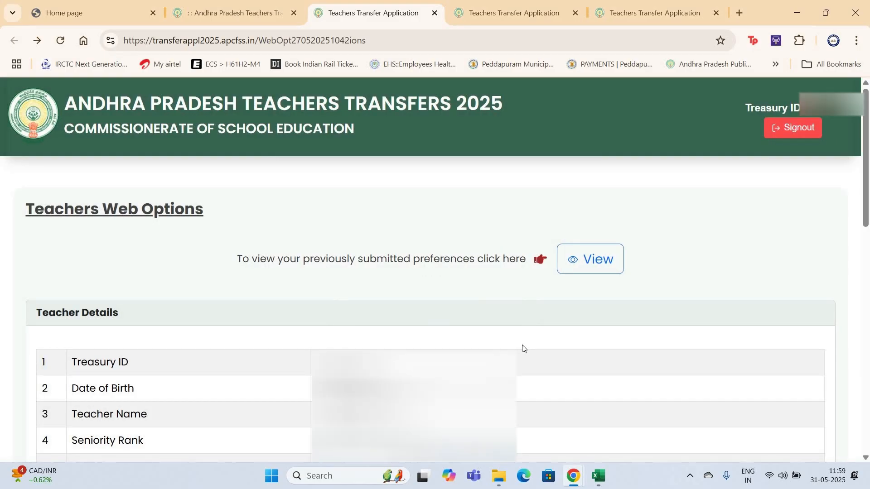
scroll(524, 349, "down", 4)
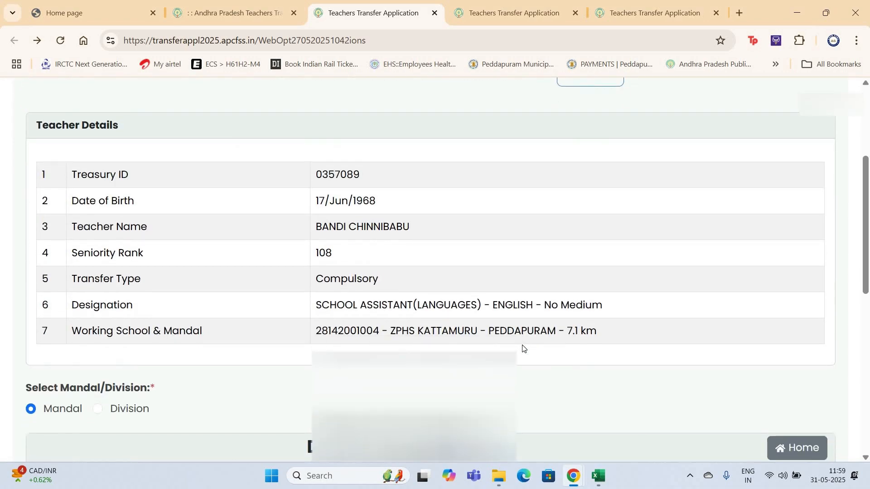
scroll(524, 349, "down", 3)
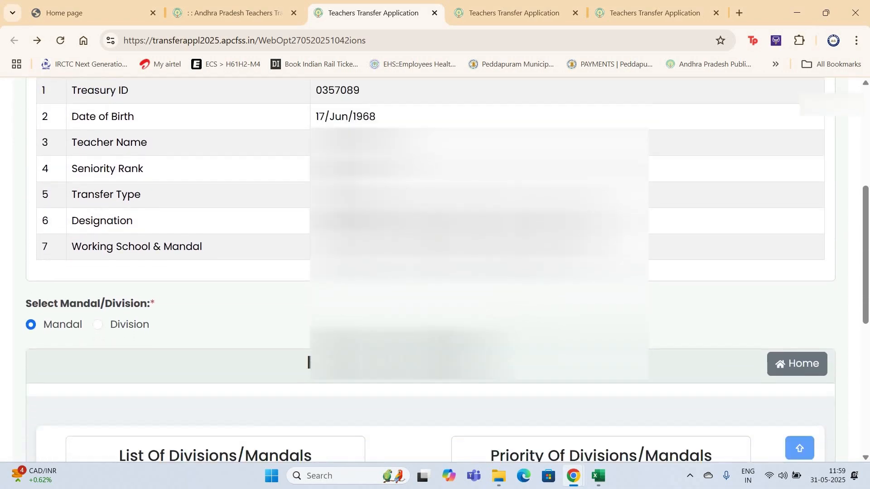
scroll(316, 335, "down", 3)
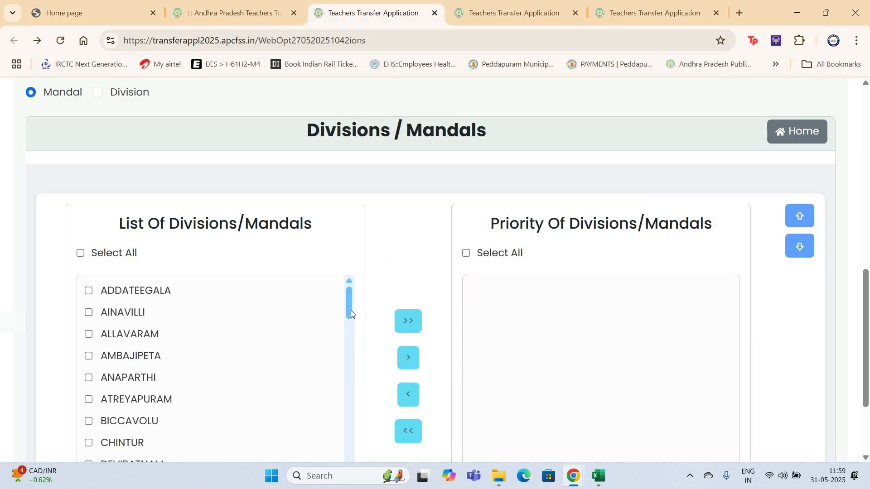
scroll(348, 338, "down", 4)
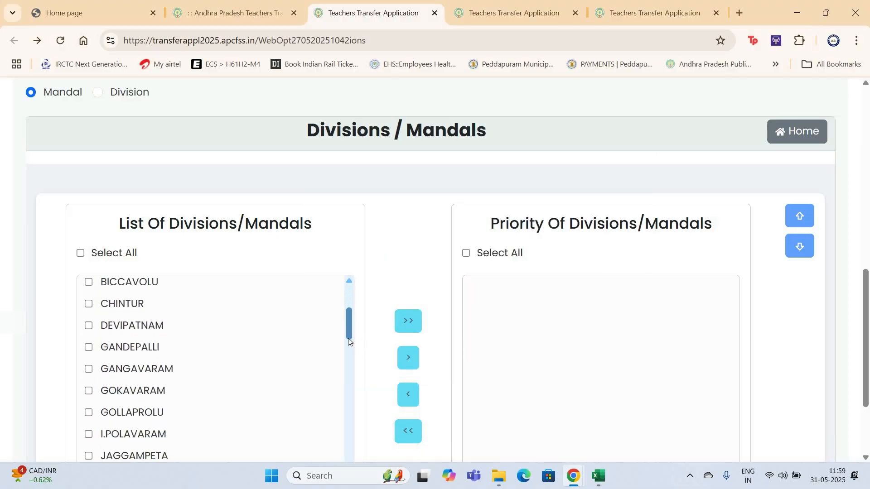
scroll(371, 362, "down", 2)
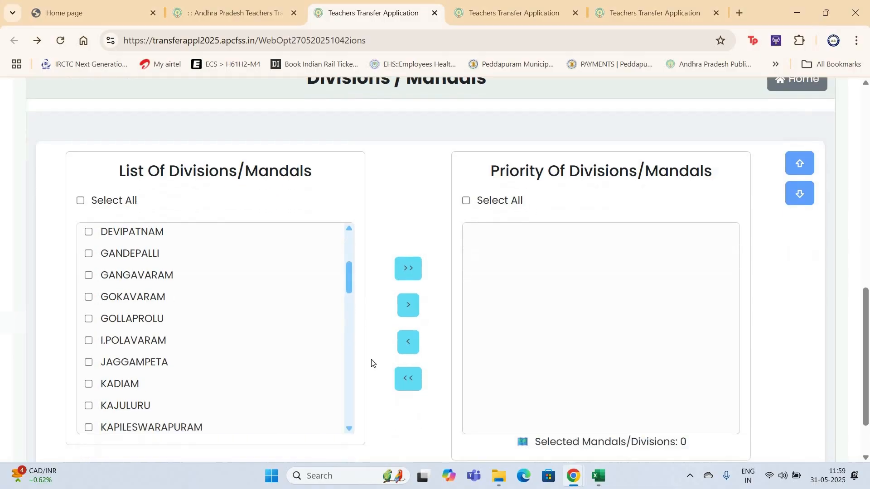
scroll(196, 326, "down", 7)
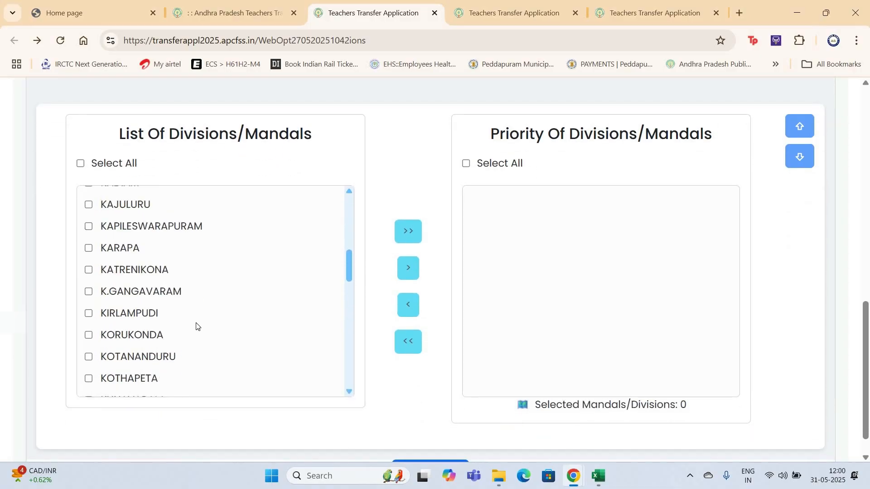
scroll(196, 326, "down", 2)
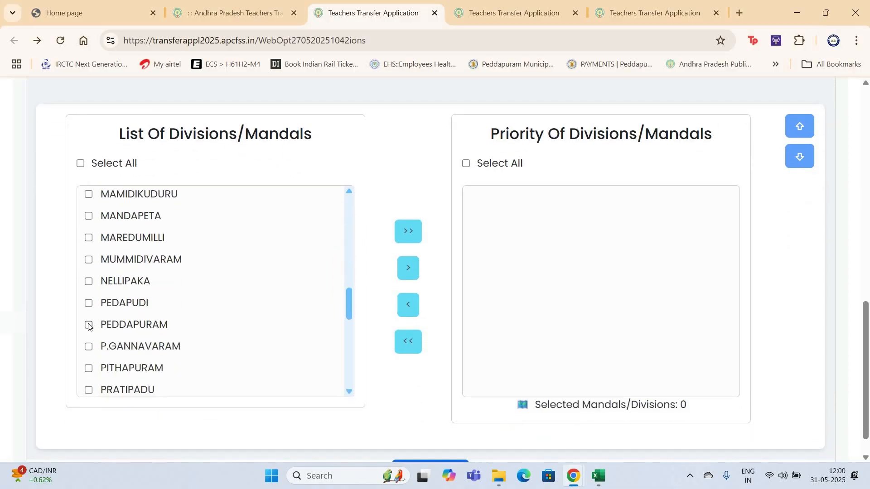
left_click(89, 325)
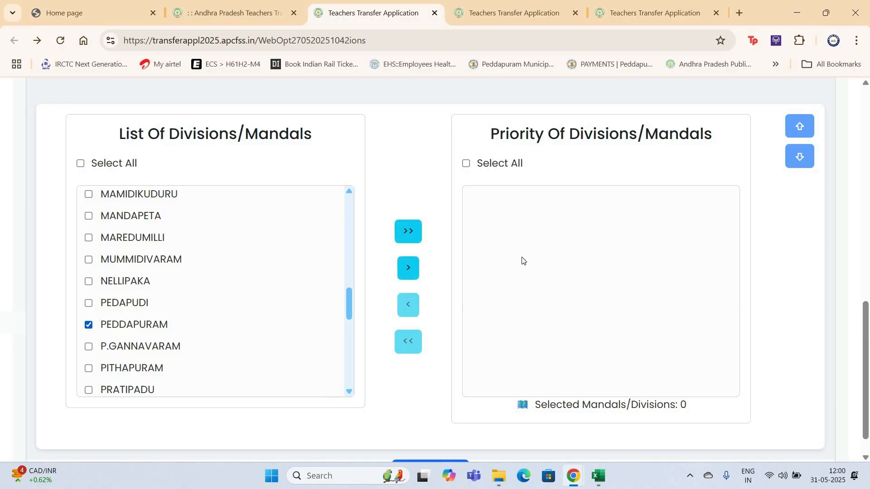
left_click(411, 271)
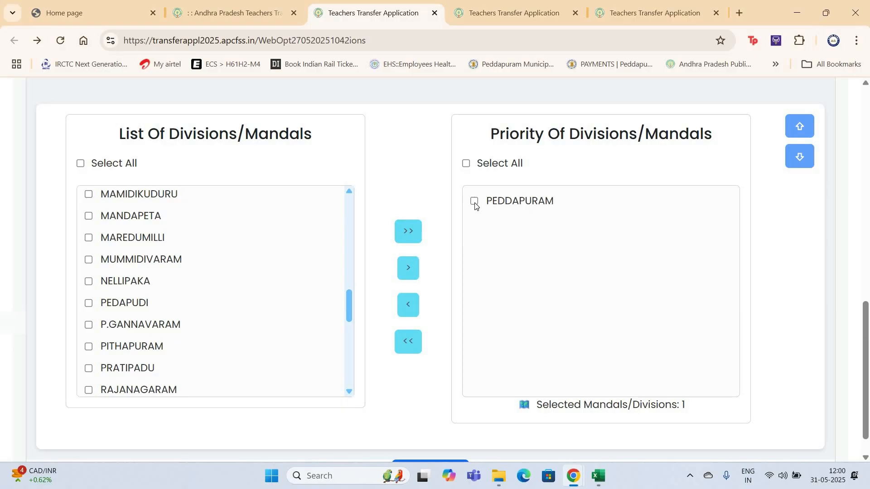
left_click(476, 206)
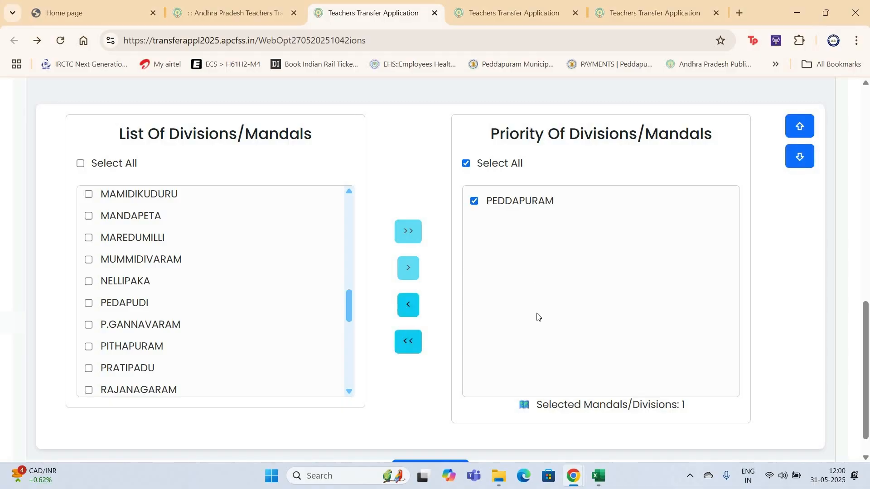
scroll(480, 344, "down", 1)
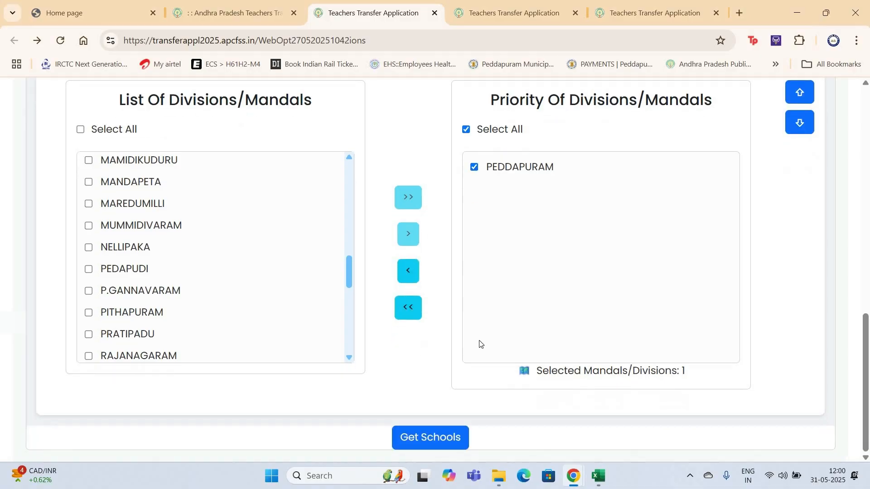
Load the PEDDAPURAM schools list and tick ZPHS RB KOTTURU.
left_click(441, 439)
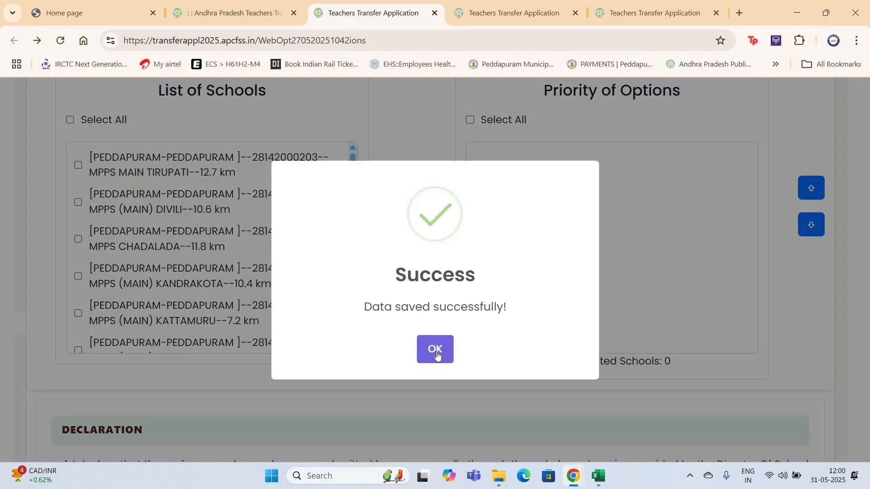
left_click(436, 349)
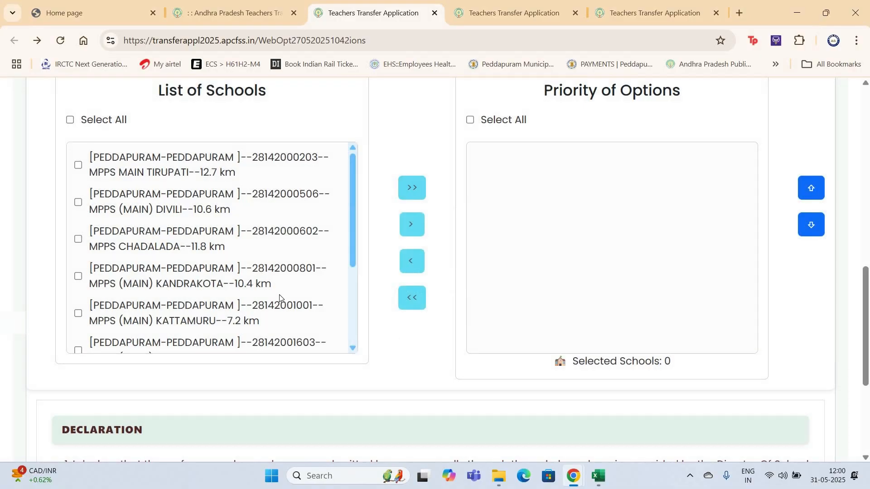
scroll(280, 295, "up", 1)
scroll(287, 292, "down", 1)
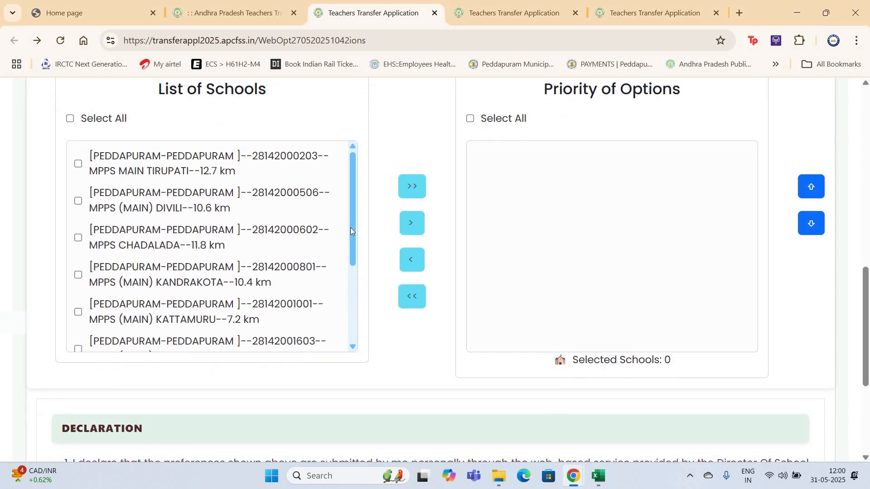
scroll(350, 278, "down", 3)
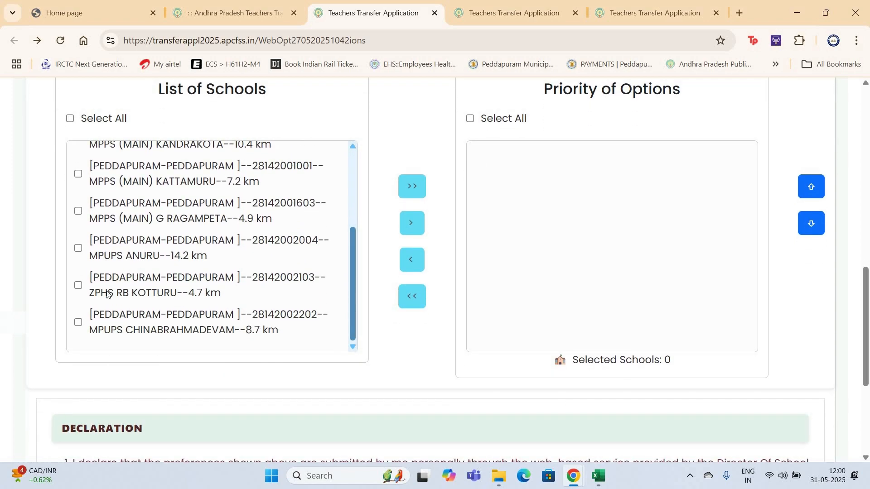
left_click(78, 286)
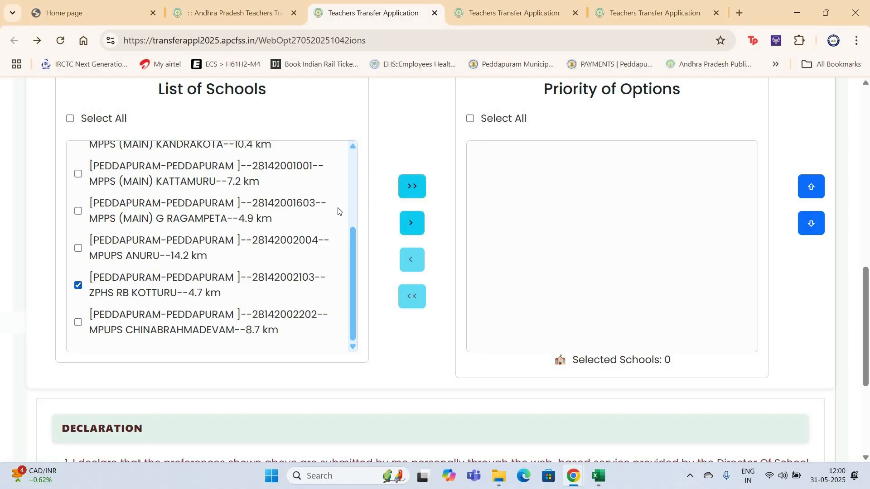
Move ZPHS RB KOTTURU (4.7 km) into Priority of Options as the first school.
left_click(410, 227)
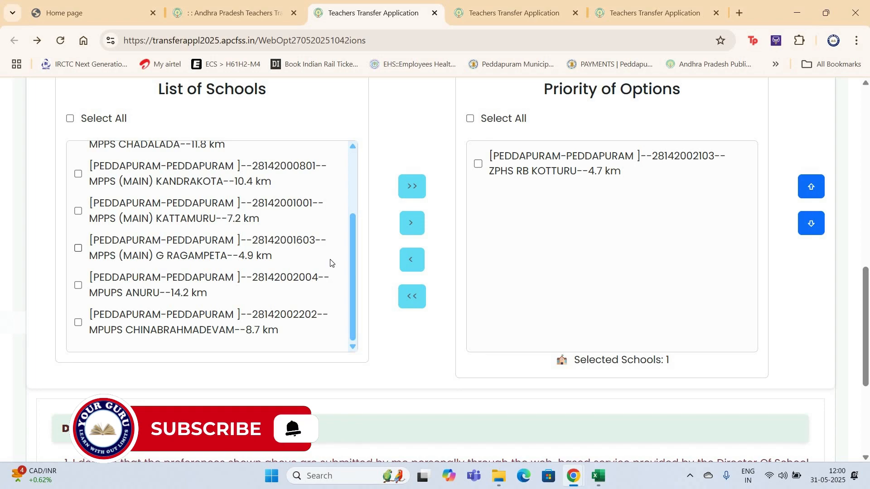
scroll(330, 263, "up", 1)
scroll(330, 263, "up", 1)
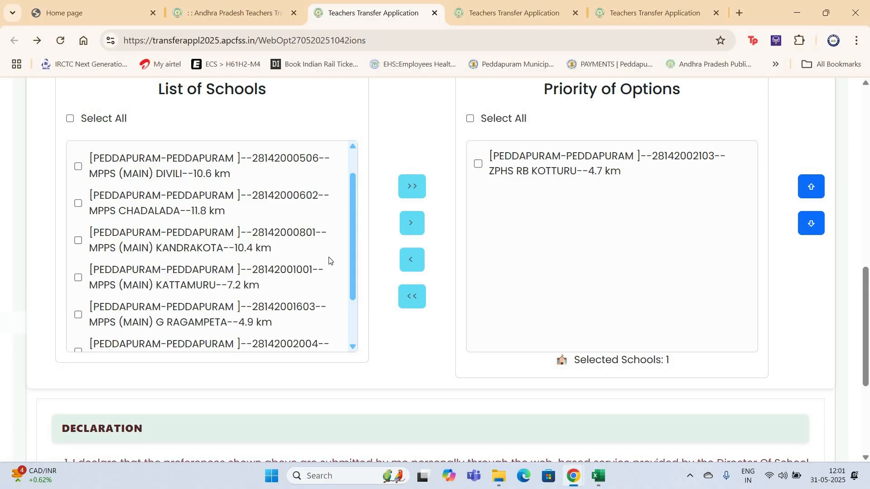
scroll(328, 260, "up", 1)
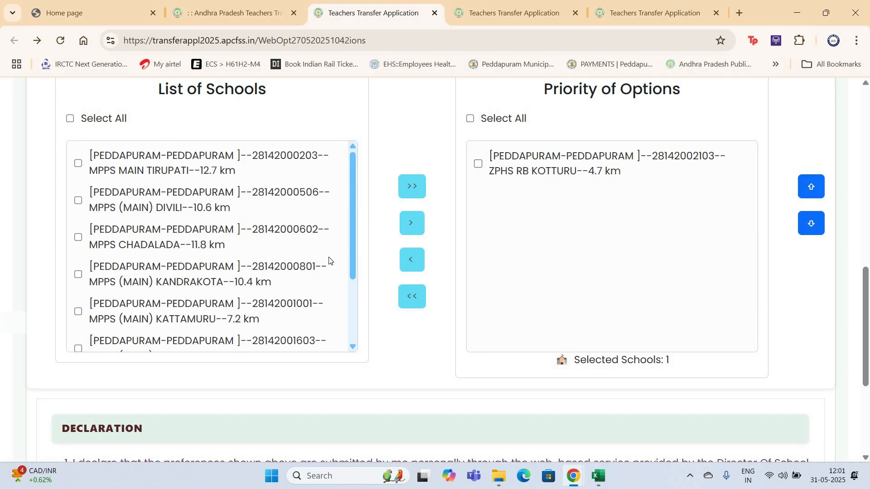
scroll(329, 261, "down", 1)
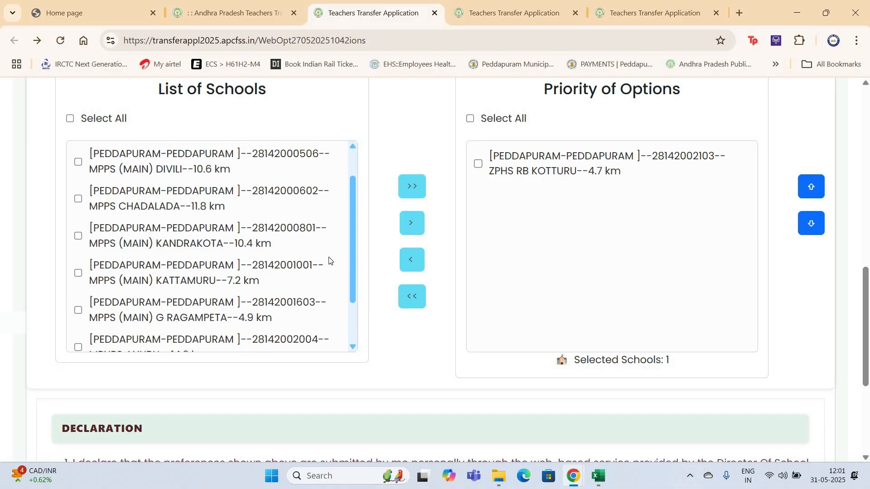
scroll(329, 261, "down", 1)
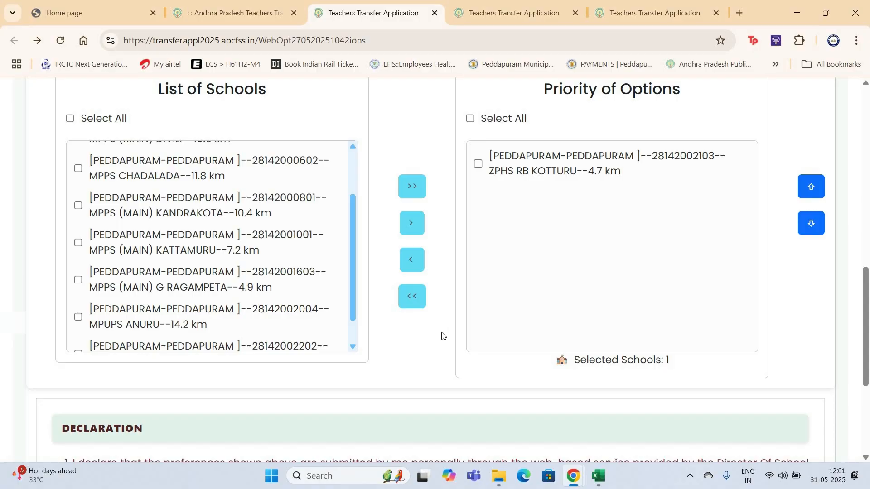
scroll(443, 336, "up", 4)
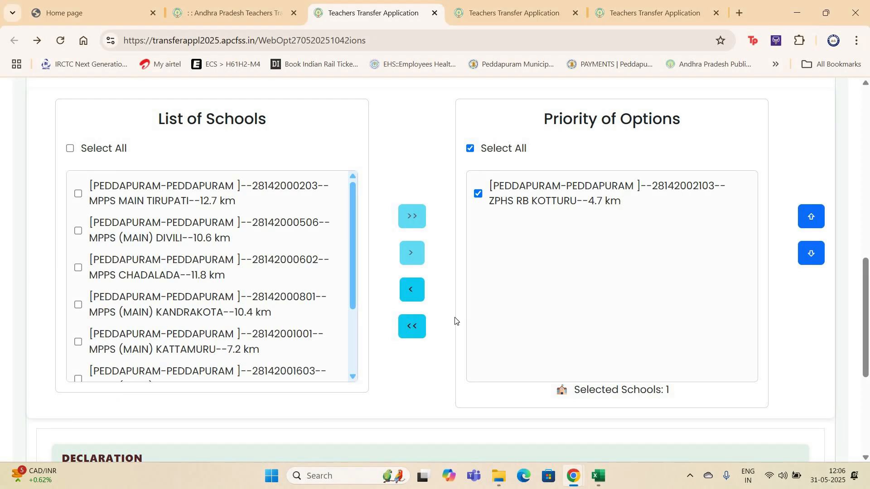
scroll(455, 320, "up", 1)
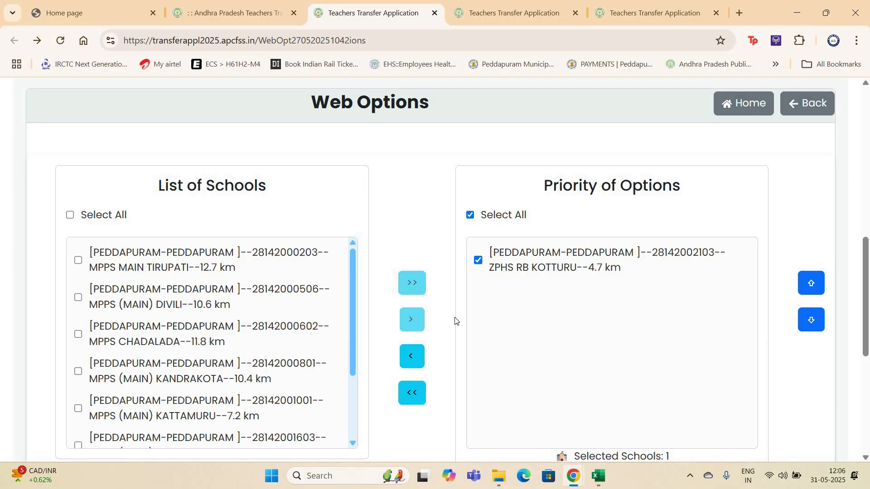
scroll(455, 320, "down", 3)
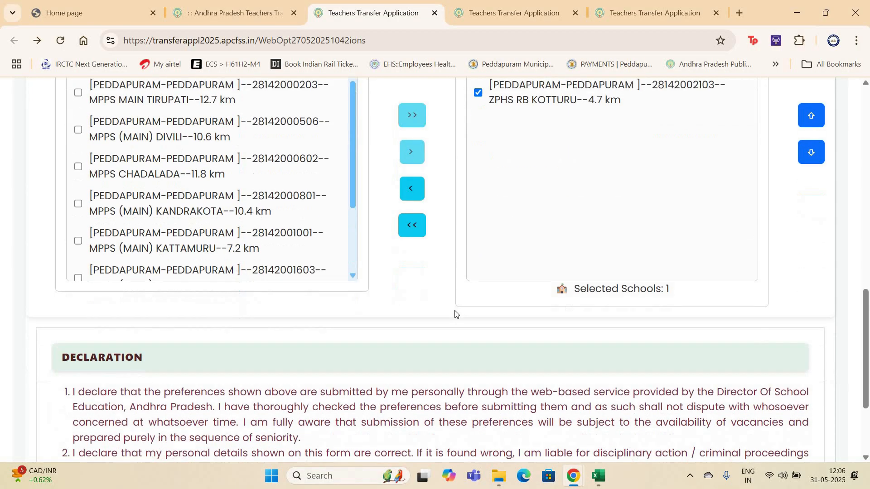
scroll(457, 251, "down", 2)
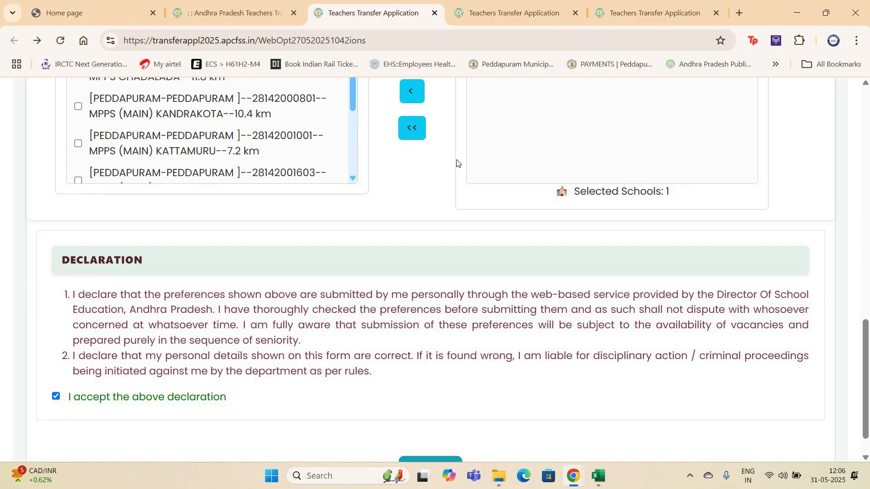
scroll(456, 163, "down", 1)
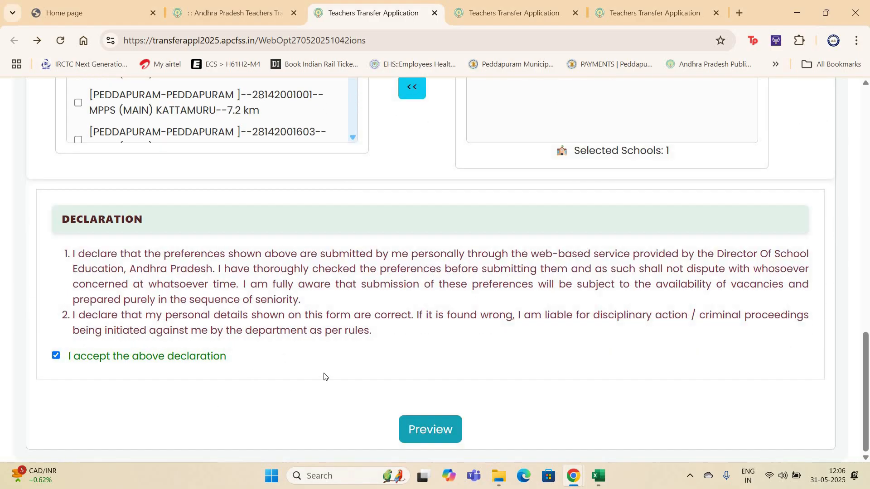
Preview the application and scroll to the List of Preferences showing ZPHS RB KOTTURU as preference 1.
left_click(423, 431)
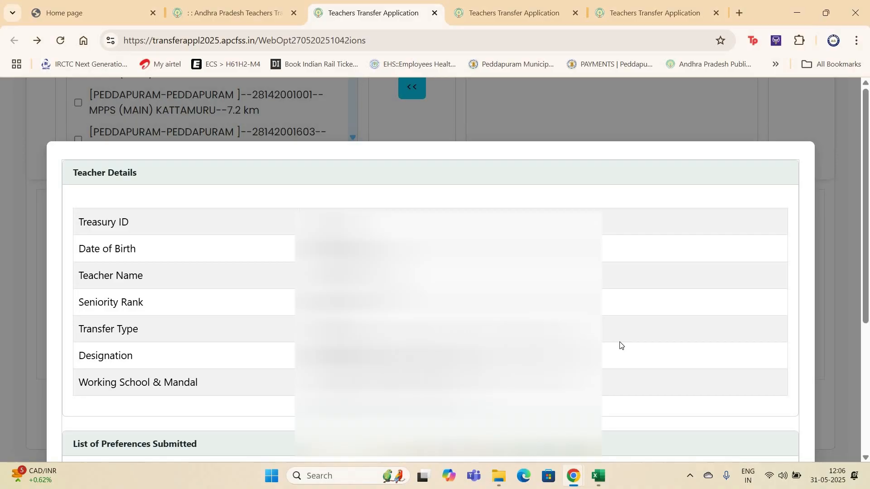
scroll(620, 345, "down", 4)
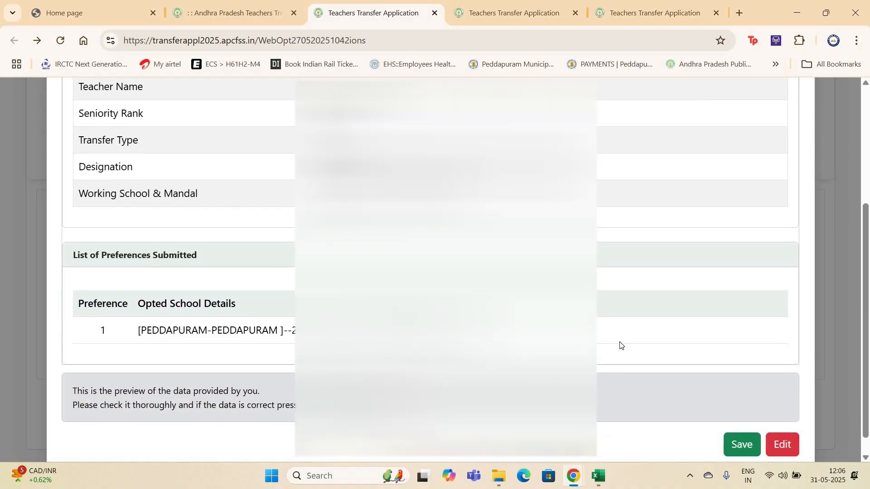
scroll(621, 345, "down", 1)
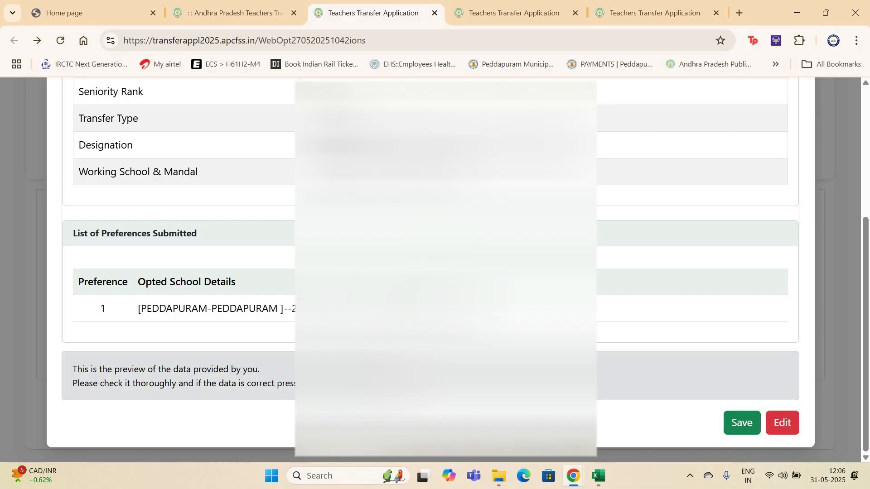
scroll(431, 271, "up", 2)
scroll(430, 272, "up", 3)
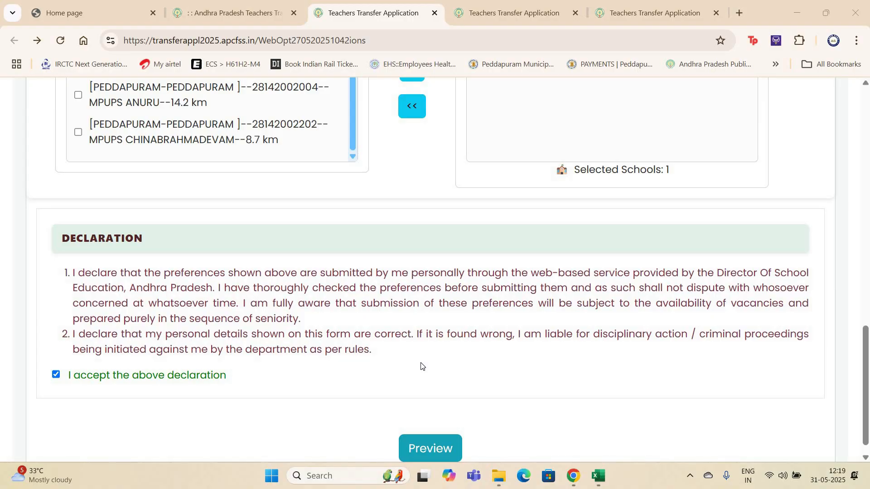
scroll(405, 393, "down", 1)
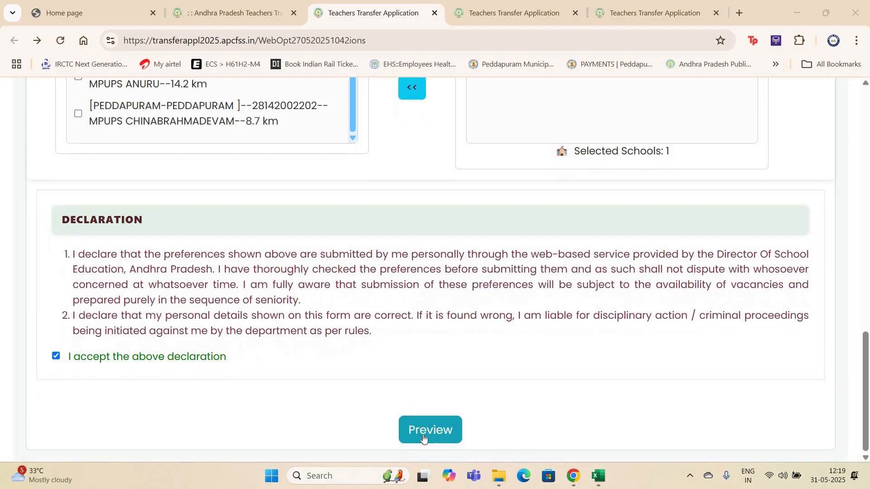
left_click(436, 433)
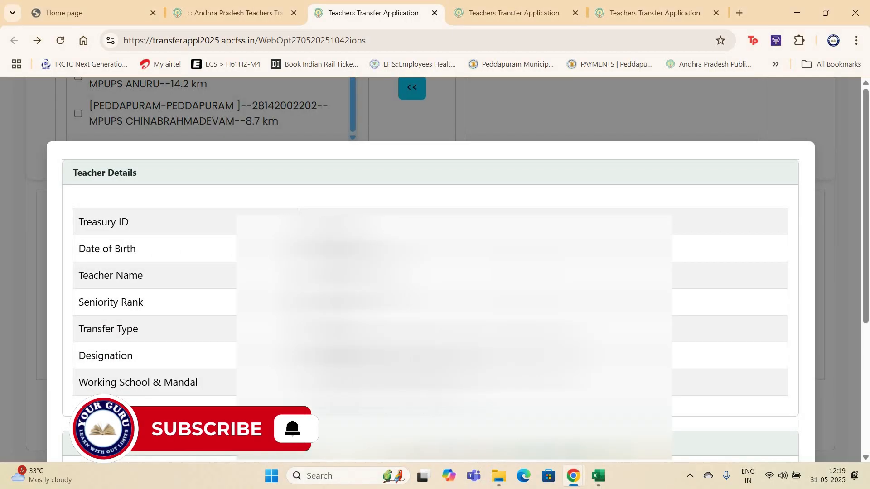
scroll(430, 272, "down", 3)
scroll(430, 272, "down", 3)
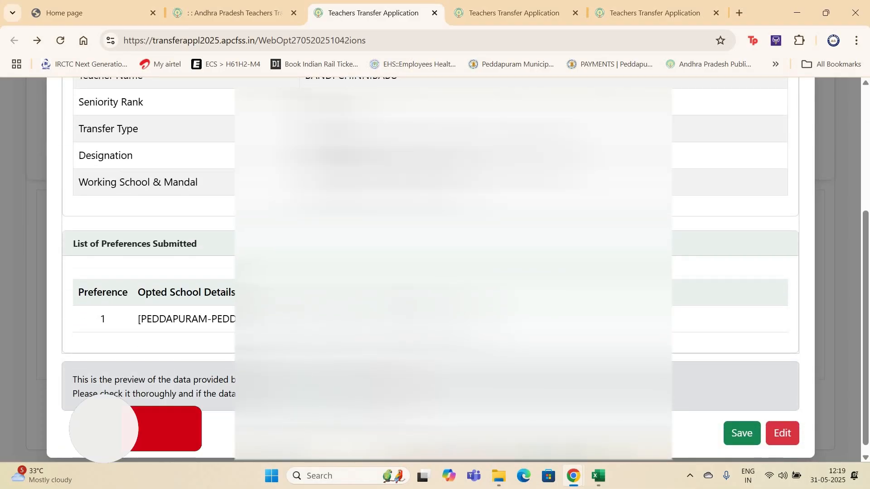
scroll(430, 272, "down", 1)
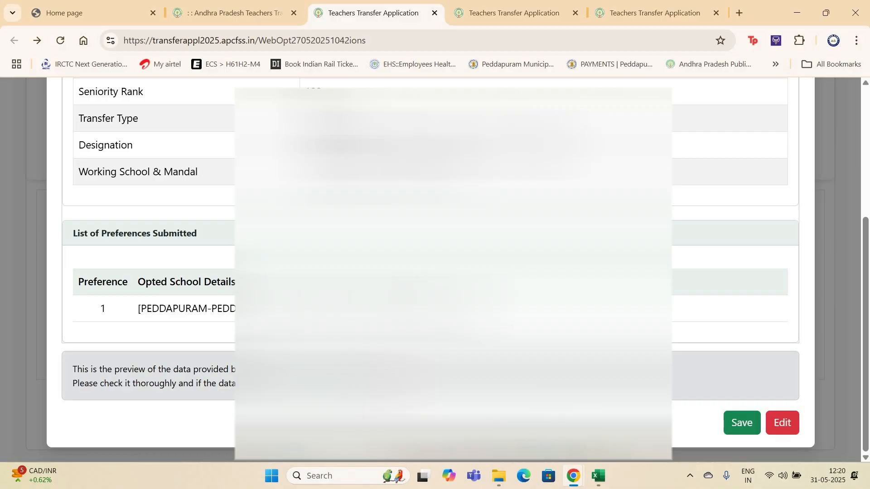
Save and confirm the preferences for provisional acceptance, then view a printable copy.
left_click(736, 431)
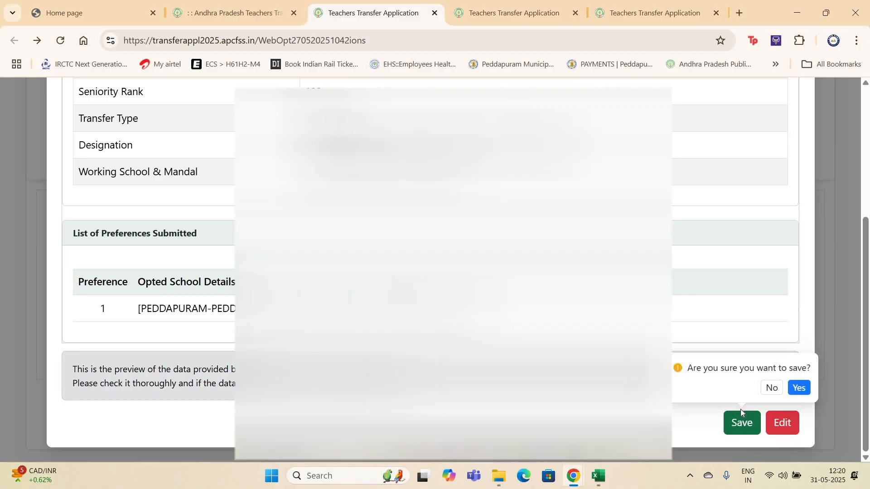
left_click(799, 388)
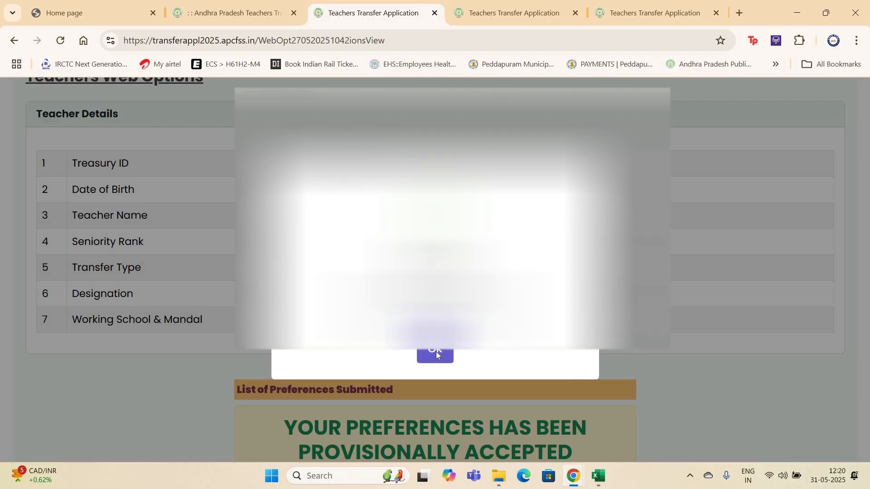
left_click(436, 356)
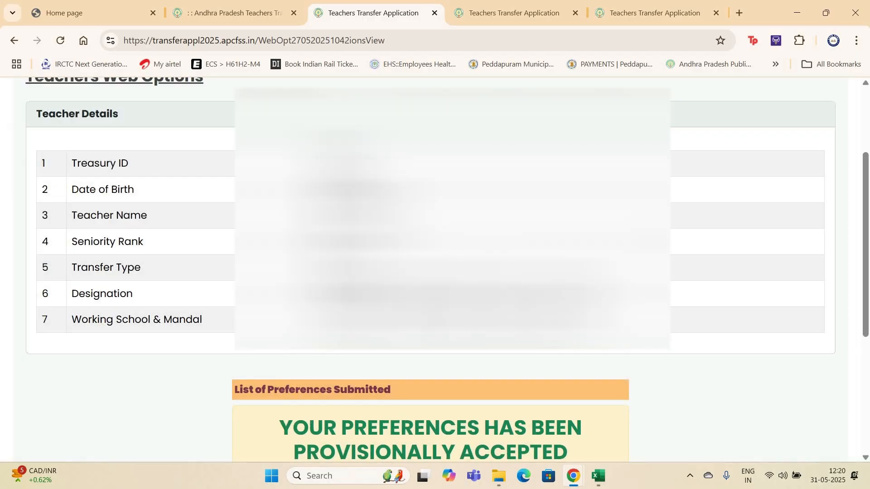
scroll(434, 271, "down", 3)
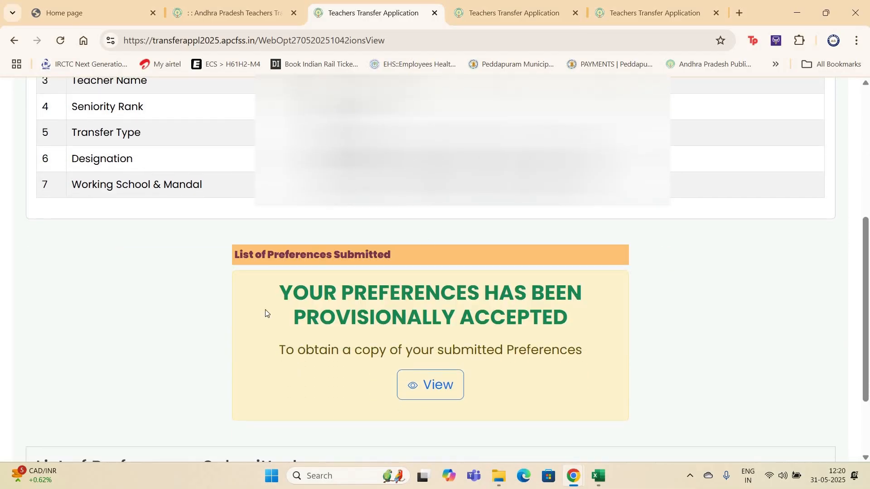
left_click(436, 390)
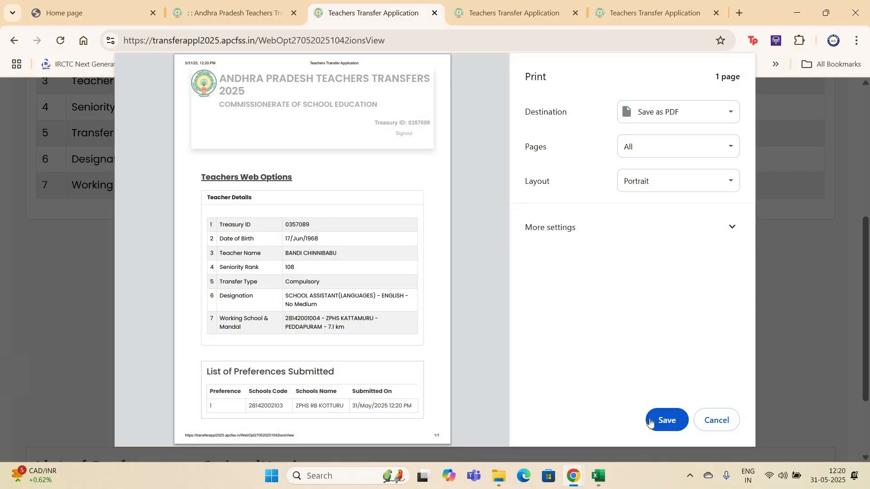
Save the preferences copy as a PDF named with the teacher's name and school.
left_click(666, 420)
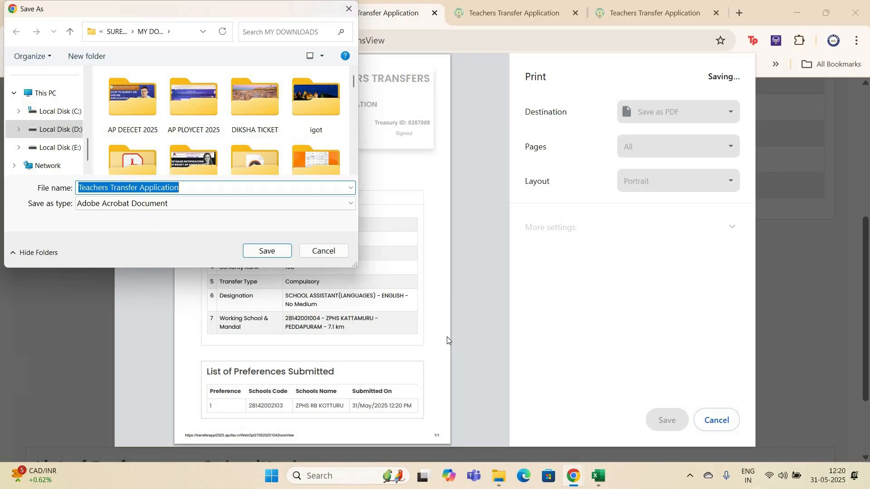
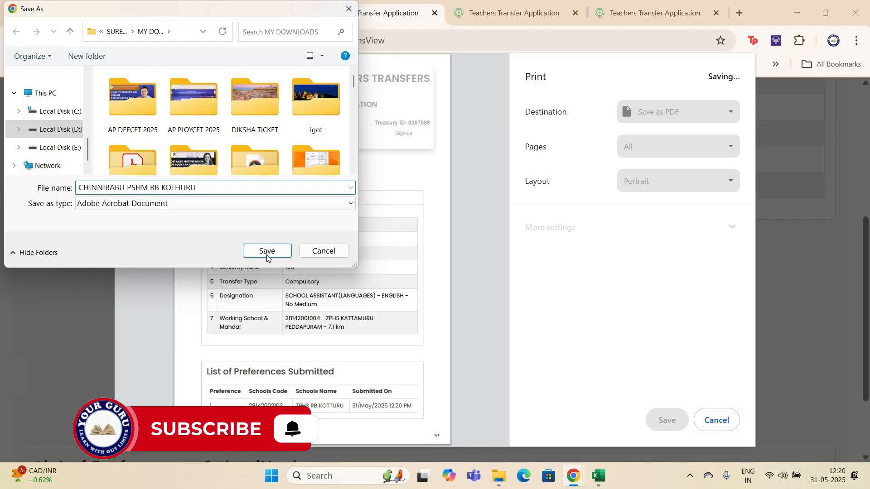
left_click(280, 256)
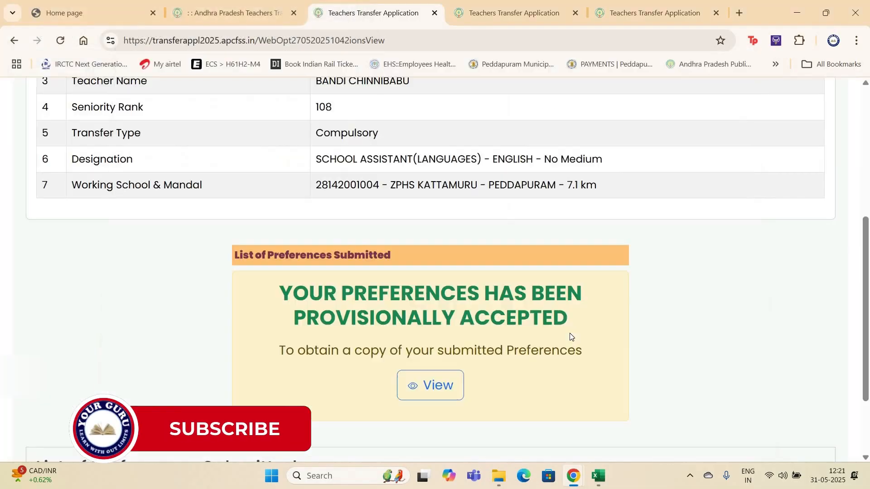